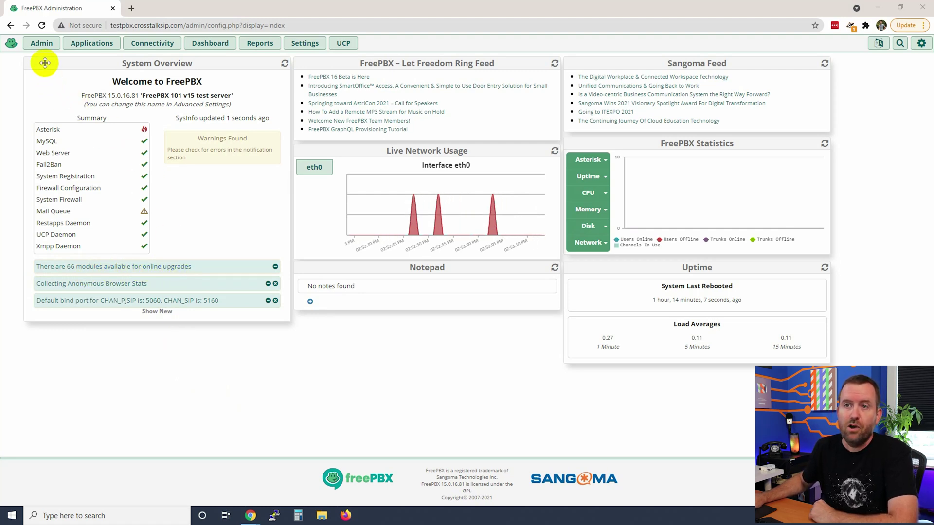
# Step: Open Admin > Updates, note the 66 module upgrades on the Summary, and view the Scheduler and Alerts settings
pyautogui.click(42, 47)
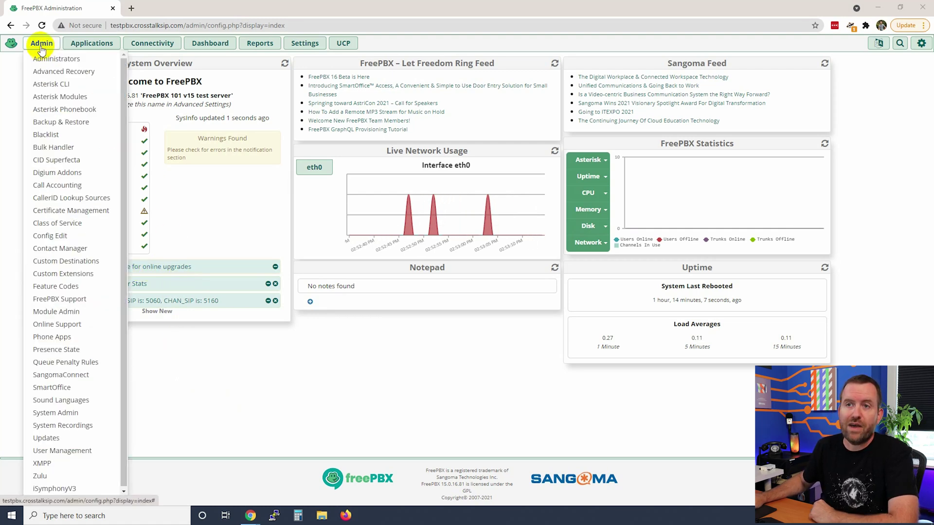
pyautogui.click(46, 439)
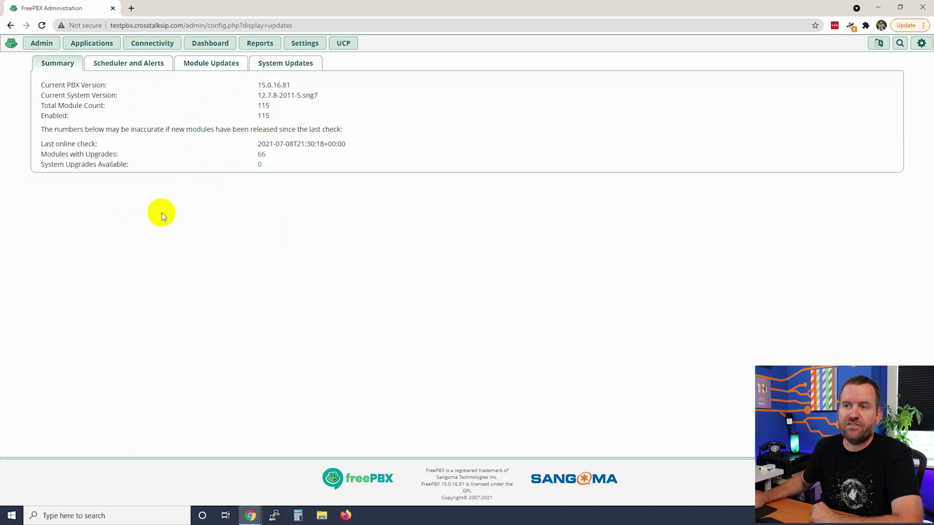
pyautogui.moveTo(41, 154); pyautogui.dragTo(125, 157)
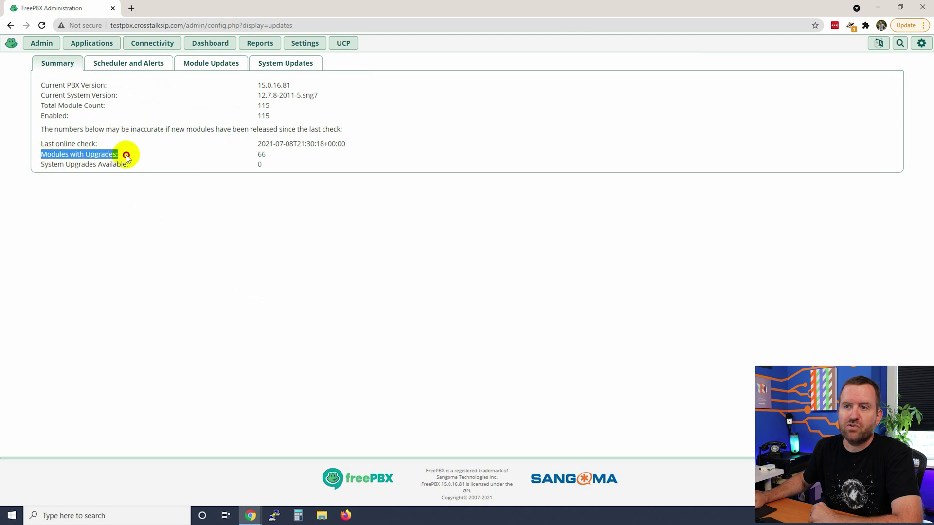
pyautogui.moveTo(51, 165); pyautogui.dragTo(137, 168)
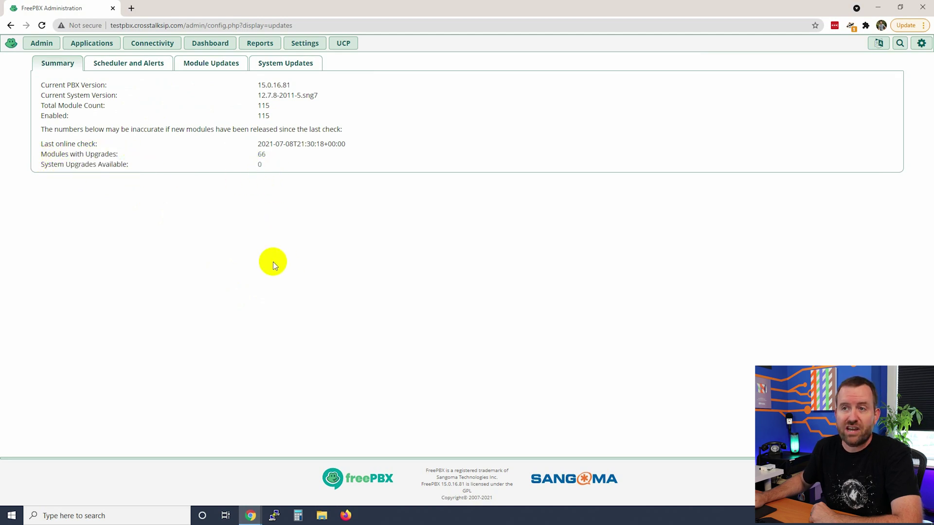
pyautogui.click(115, 63)
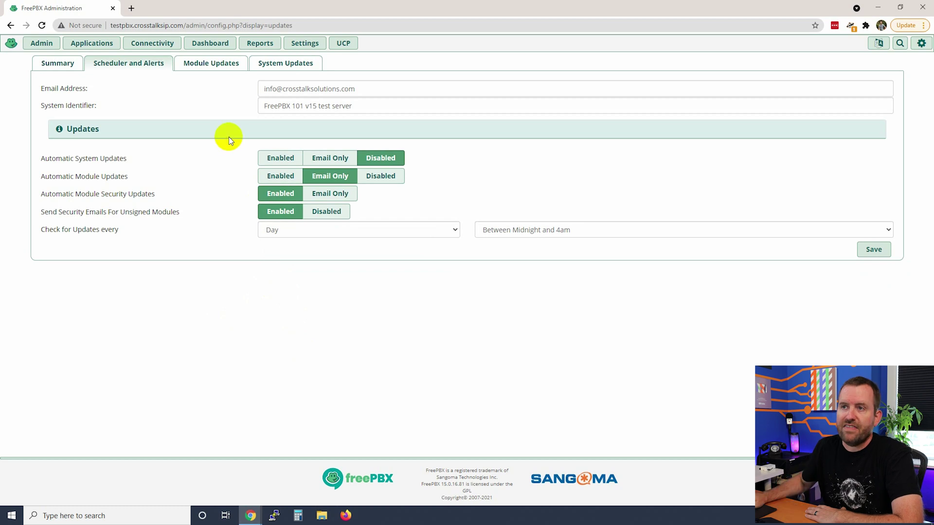
# Step: Compare installed module versions with the System Updates details, then run an online module check
pyautogui.click(203, 67)
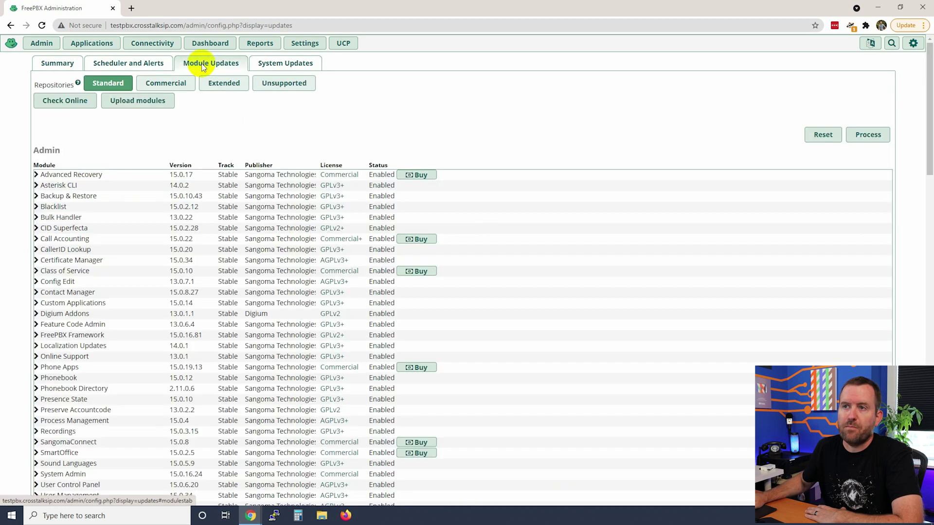
pyautogui.click(292, 67)
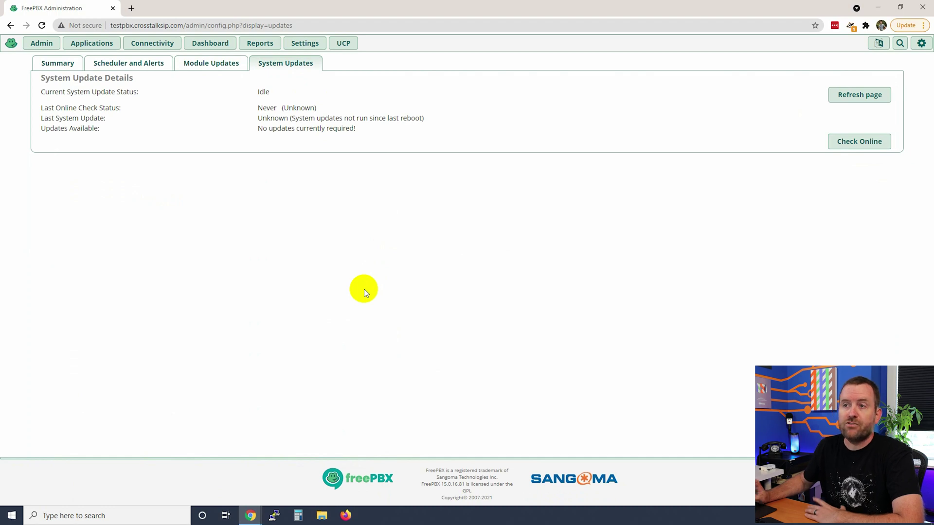
pyautogui.click(216, 63)
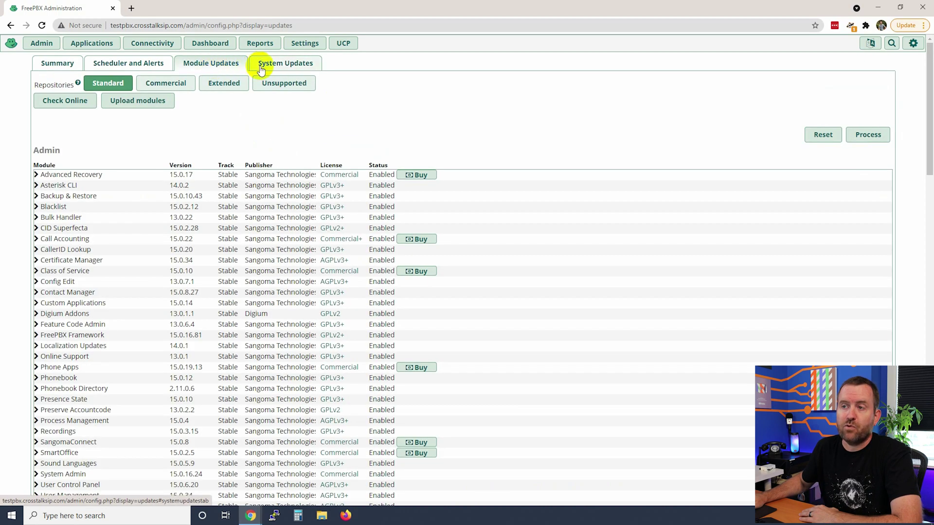
pyautogui.click(286, 66)
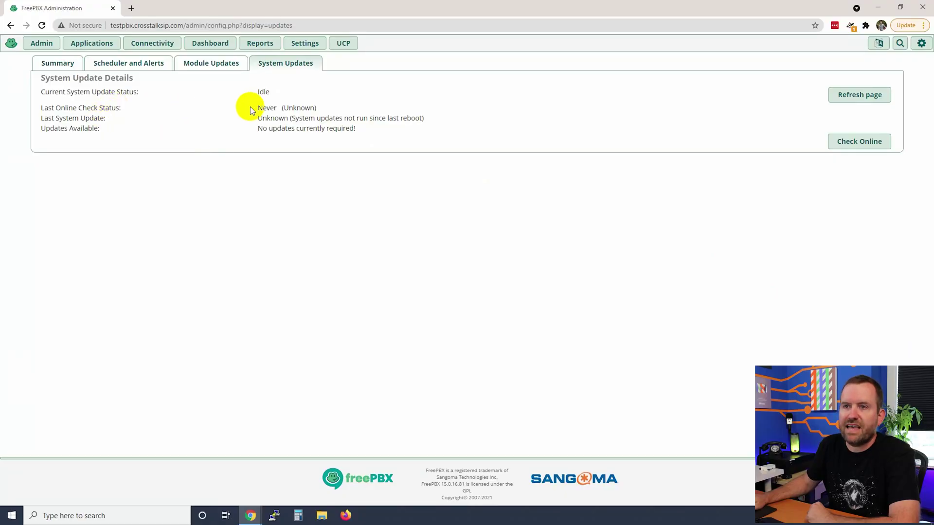
pyautogui.moveTo(252, 110); pyautogui.dragTo(330, 107)
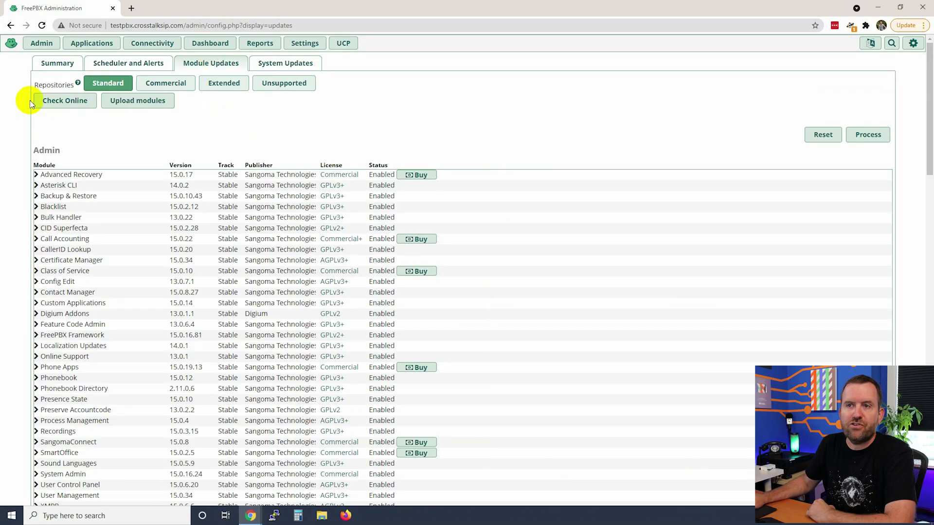
pyautogui.click(61, 103)
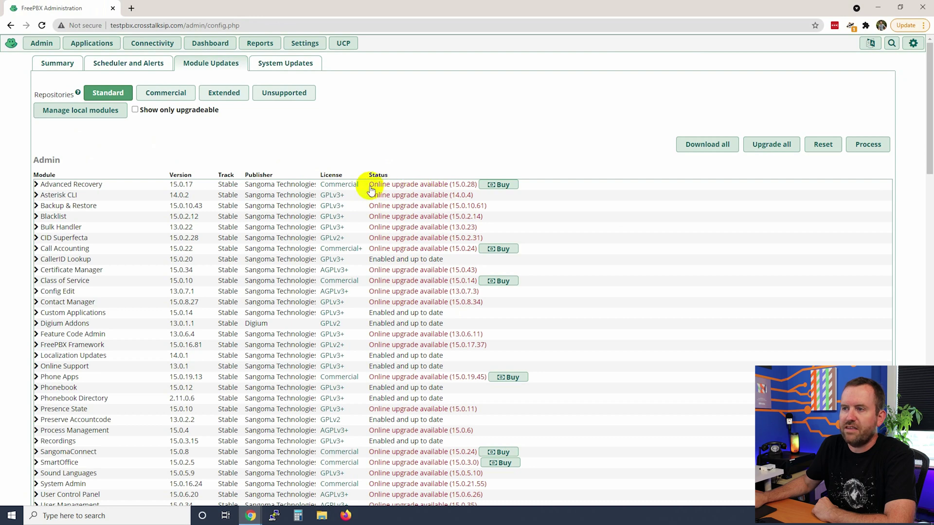
# Step: Scroll through the refreshed module list to see upgrades for modules such as Voicemail to 15.0.18.35
pyautogui.scroll(-4, 399, 209)
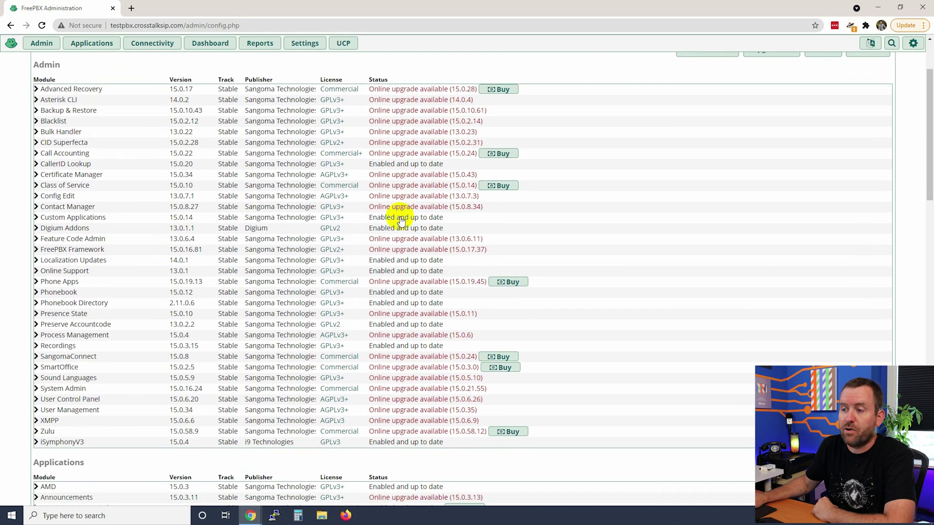
pyautogui.scroll(-14, 410, 245)
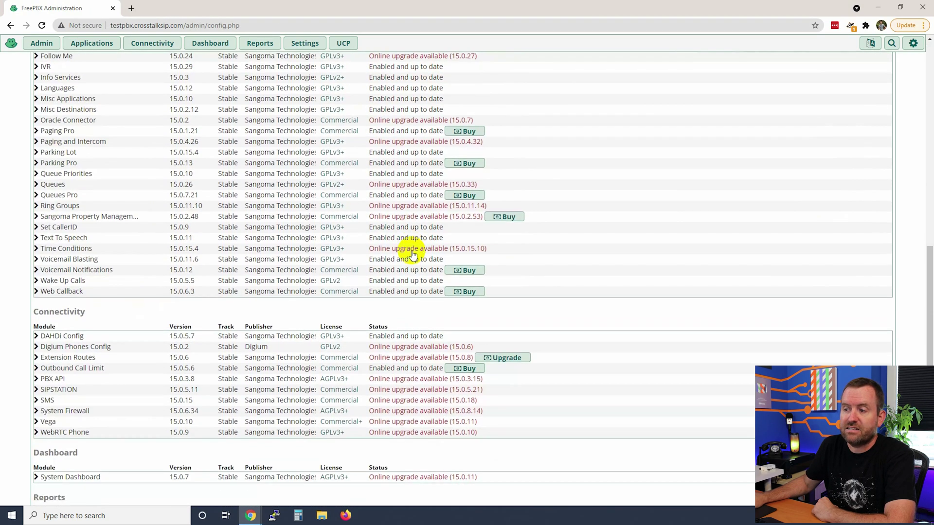
pyautogui.scroll(-6, 412, 257)
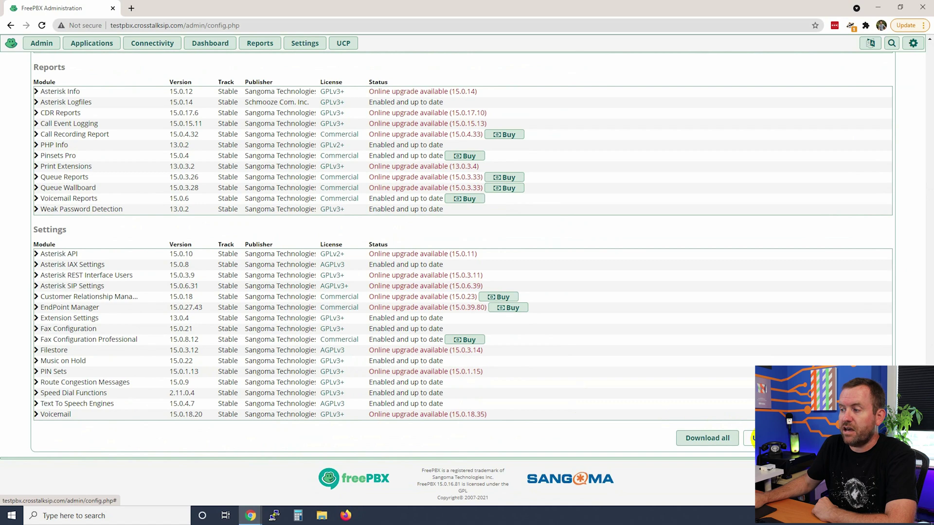
# Step: Mark every upgradable module for upgrade with Upgrade all, then switch to the server's SSH session
pyautogui.click(771, 438)
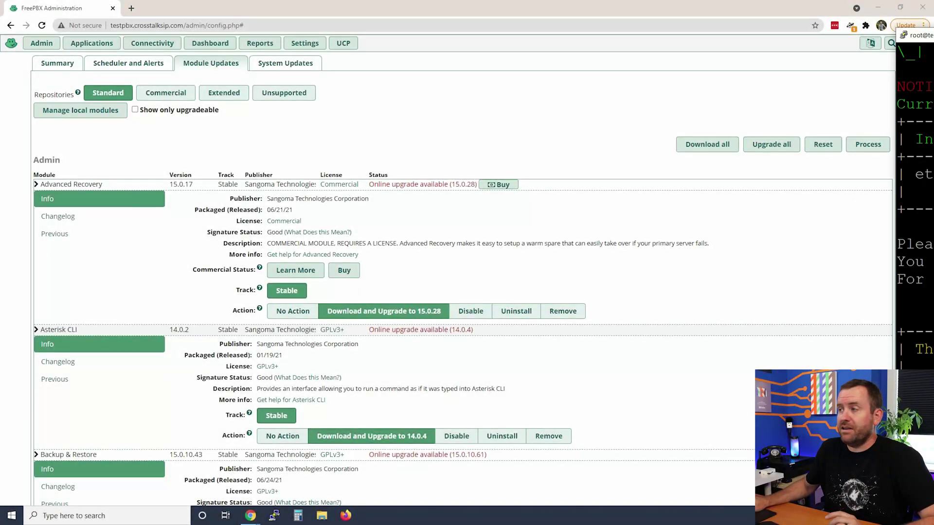
pyautogui.moveTo(933, 43); pyautogui.dragTo(408, 38)
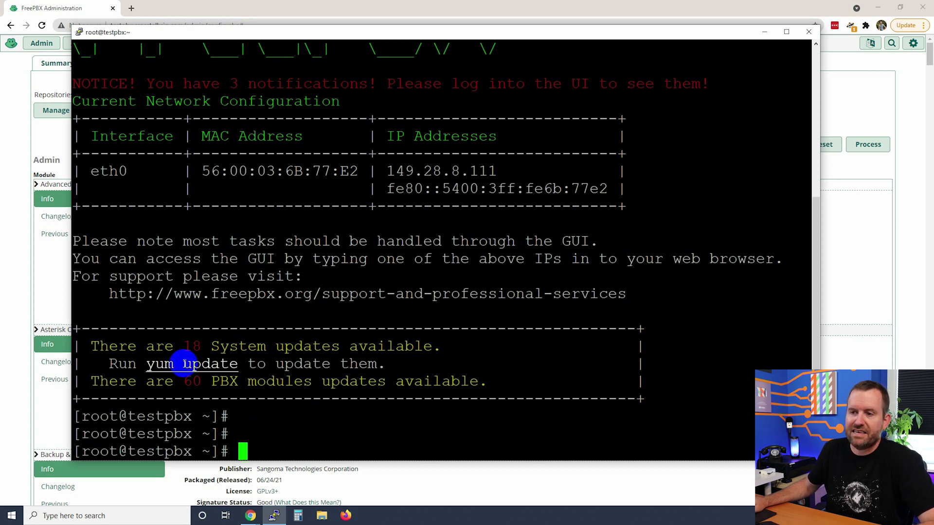
# Step: Highlight the banner lines on 18 system updates, 60 module updates and the suggested yum update command
pyautogui.moveTo(166, 347); pyautogui.dragTo(401, 339)
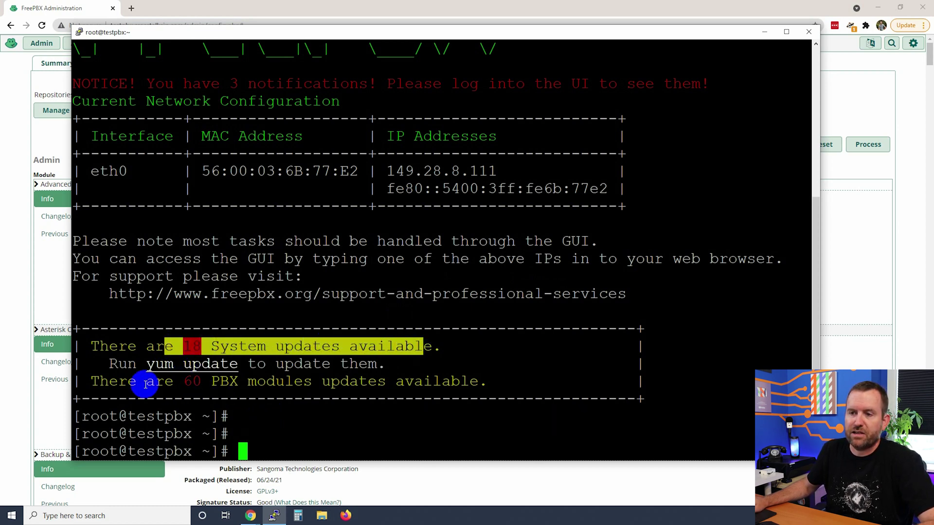
pyautogui.moveTo(138, 381); pyautogui.dragTo(455, 382)
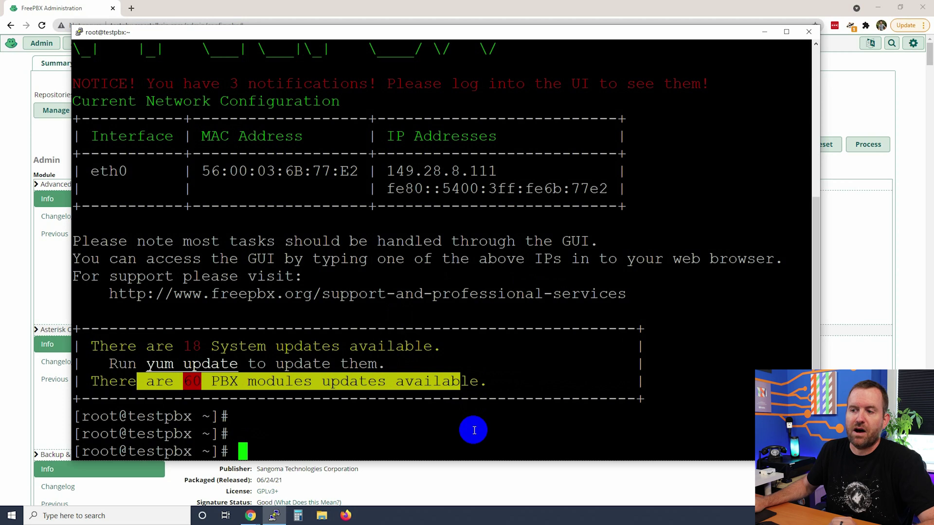
pyautogui.click(519, 387)
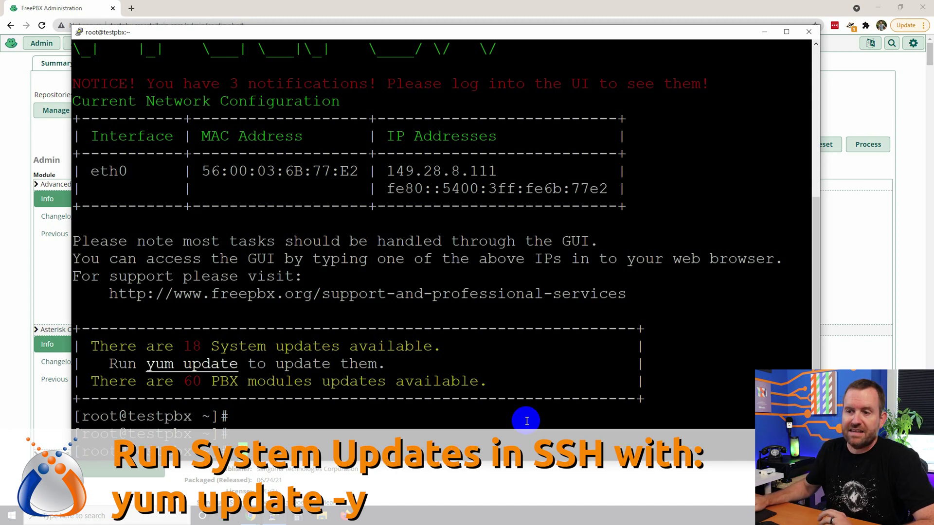
pyautogui.moveTo(109, 364); pyautogui.dragTo(385, 364)
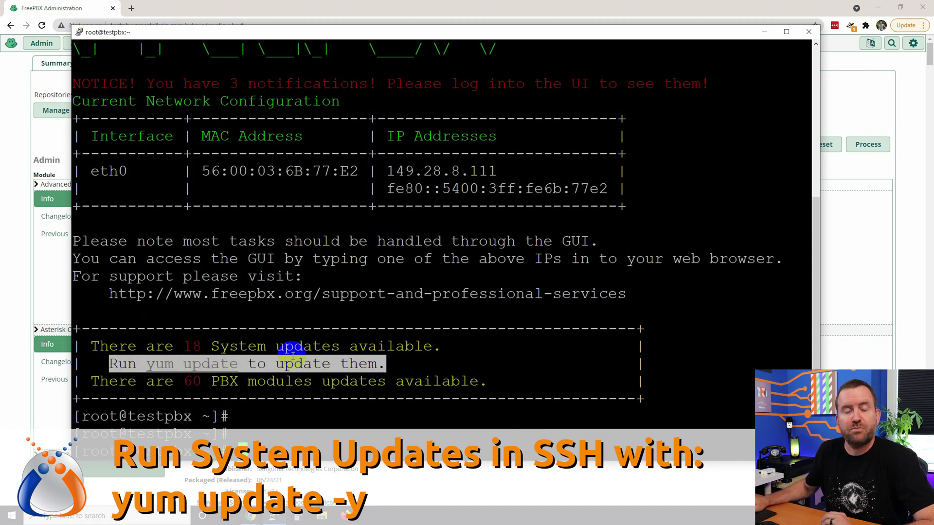
# Step: Run yum update -y as root to install the 18 pending system packages, including Asterisk 16.17.0
pyautogui.click(416, 368)
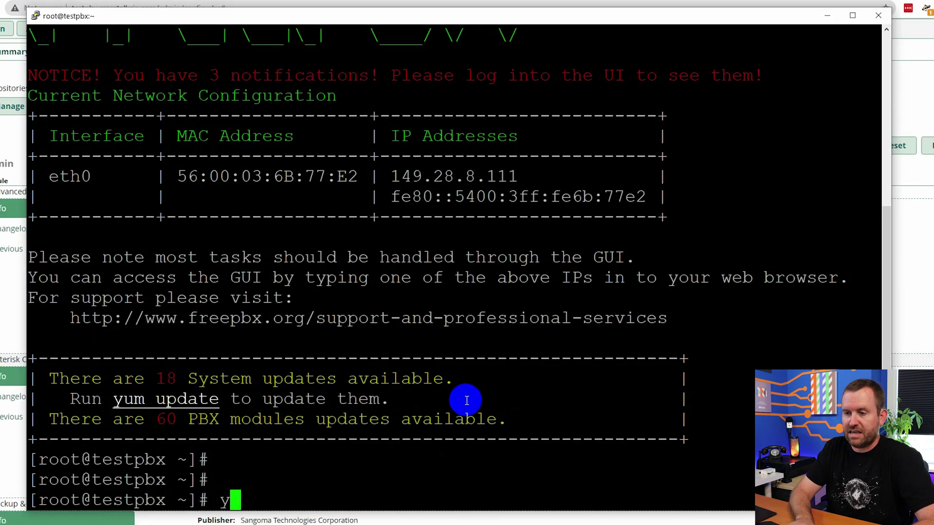
pyautogui.write('yum ')
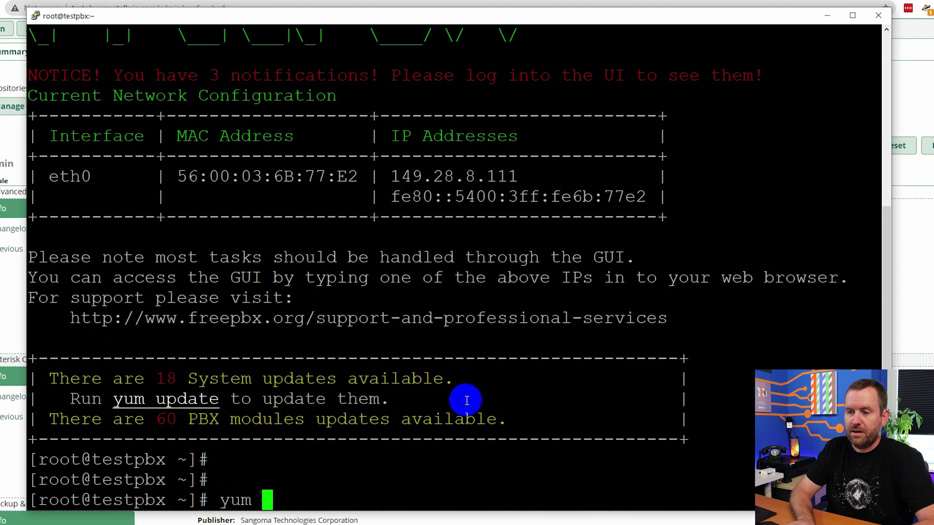
pyautogui.write('update -y')
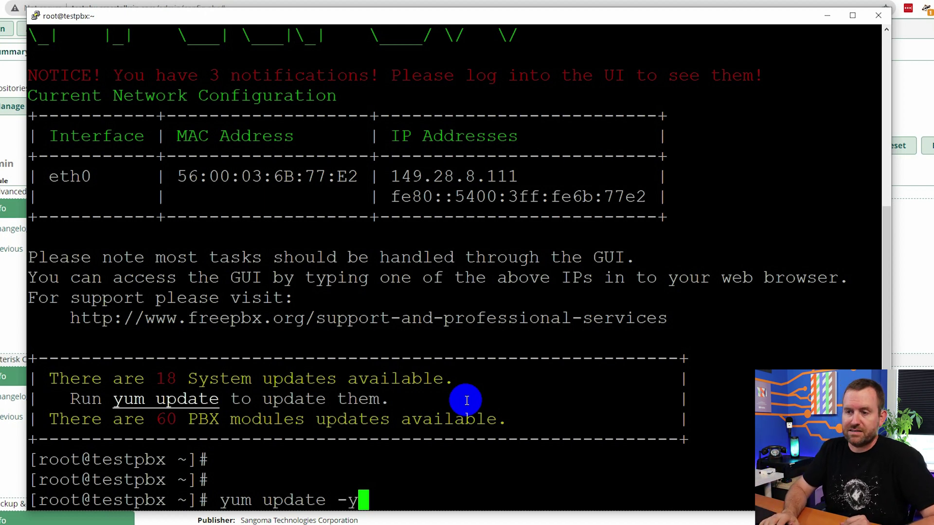
pyautogui.press('Return')
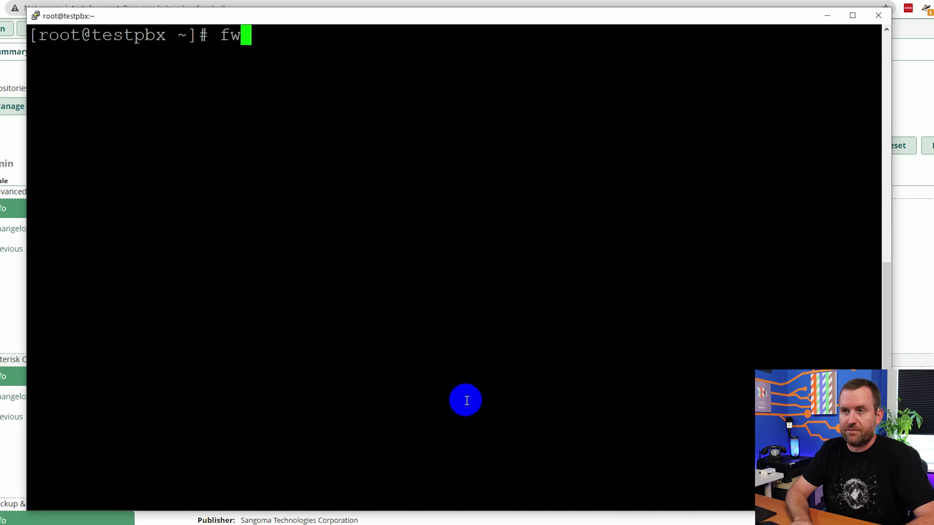
pyautogui.press('Return')
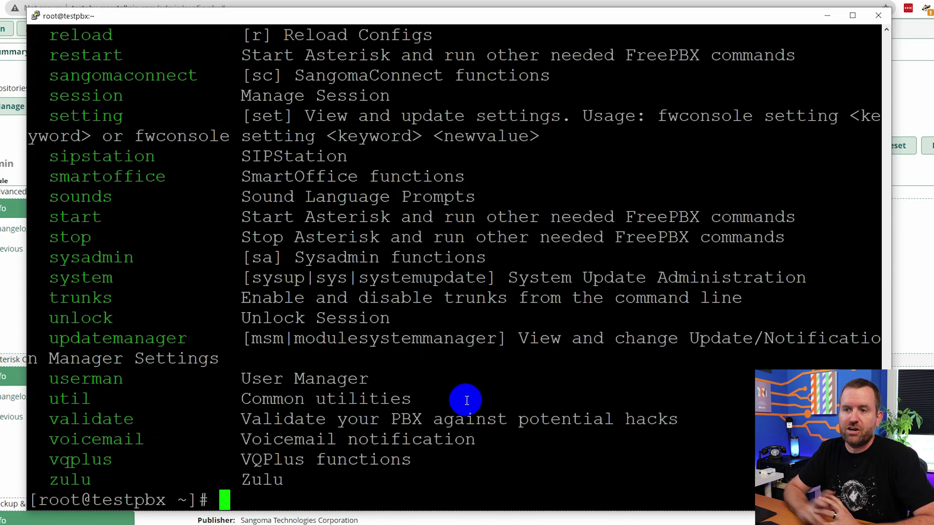
pyautogui.scroll(8, 300, 275)
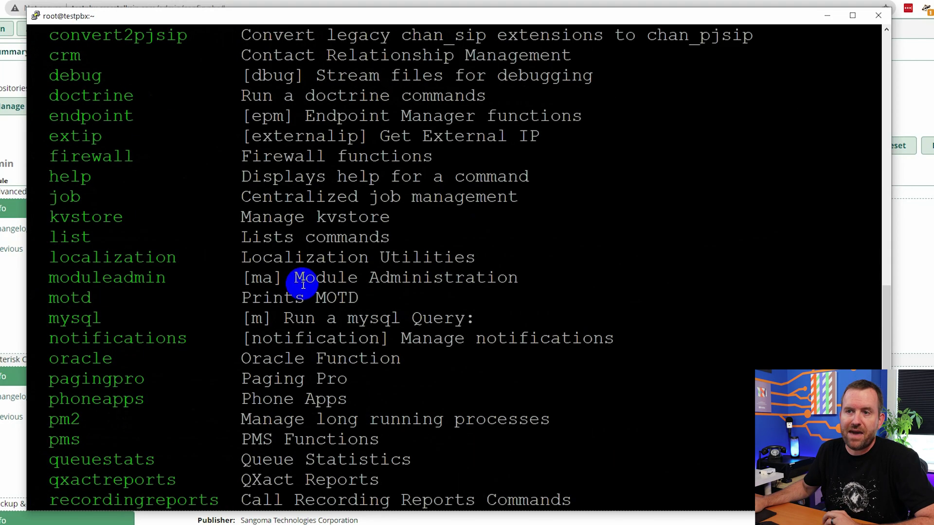
pyautogui.scroll(4, 303, 285)
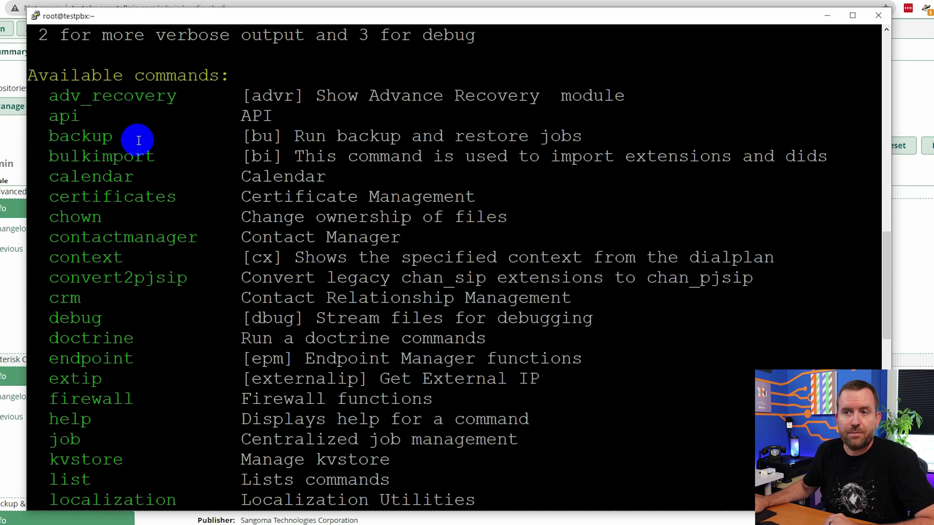
pyautogui.doubleClick(58, 318)
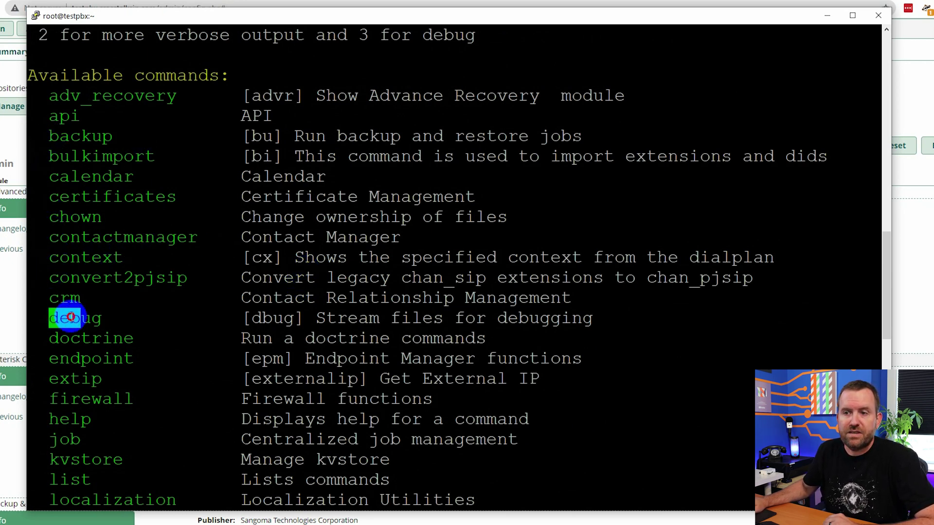
pyautogui.click(55, 358)
pyautogui.doubleClick(55, 358)
pyautogui.scroll(-8, 55, 359)
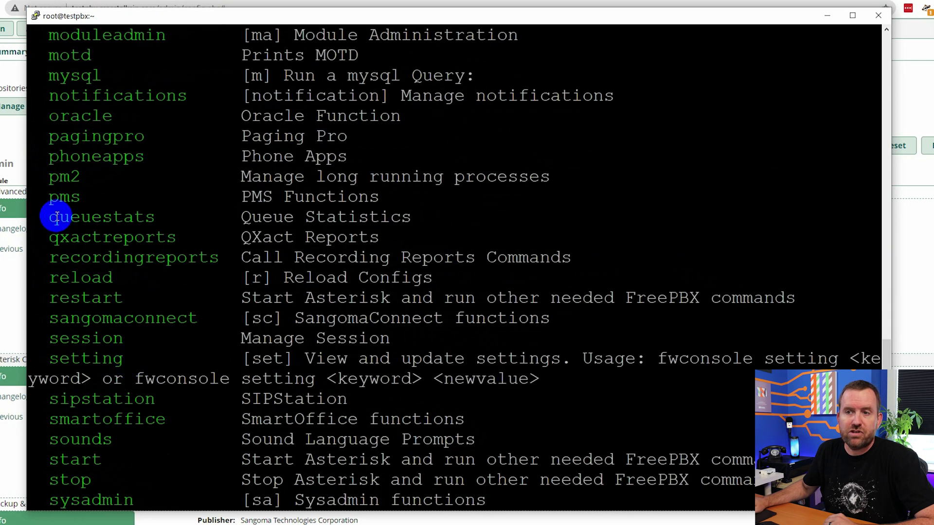
pyautogui.scroll(4, 57, 121)
pyautogui.moveTo(48, 157); pyautogui.dragTo(155, 155)
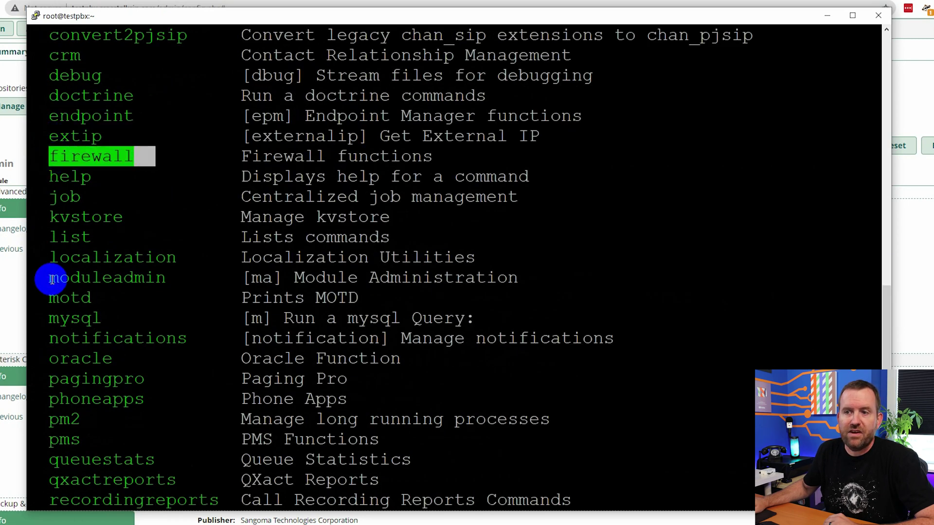
pyautogui.moveTo(50, 276); pyautogui.dragTo(167, 278)
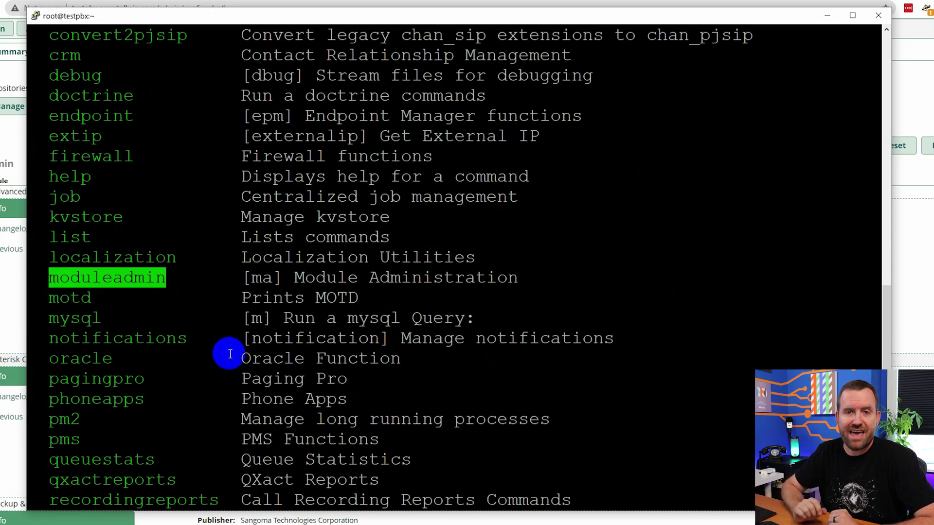
# Step: Run fwconsole ma and read its Module Administration help on module and repository actions
pyautogui.press('Return')
pyautogui.write('fwco')
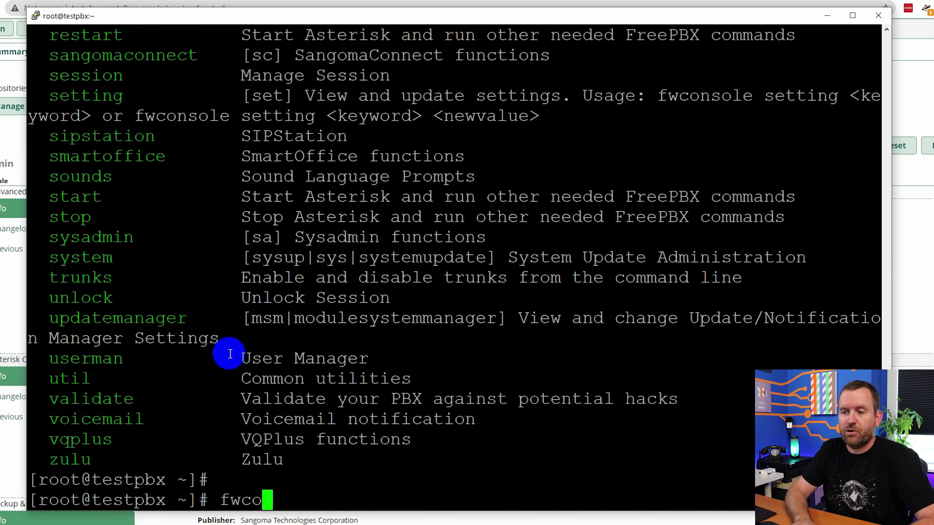
pyautogui.write('nsole ma')
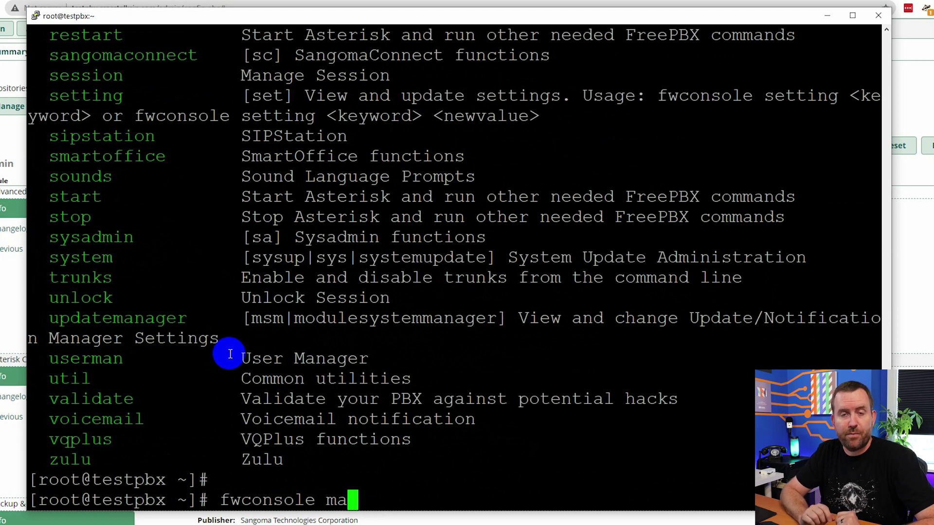
pyautogui.press('Return')
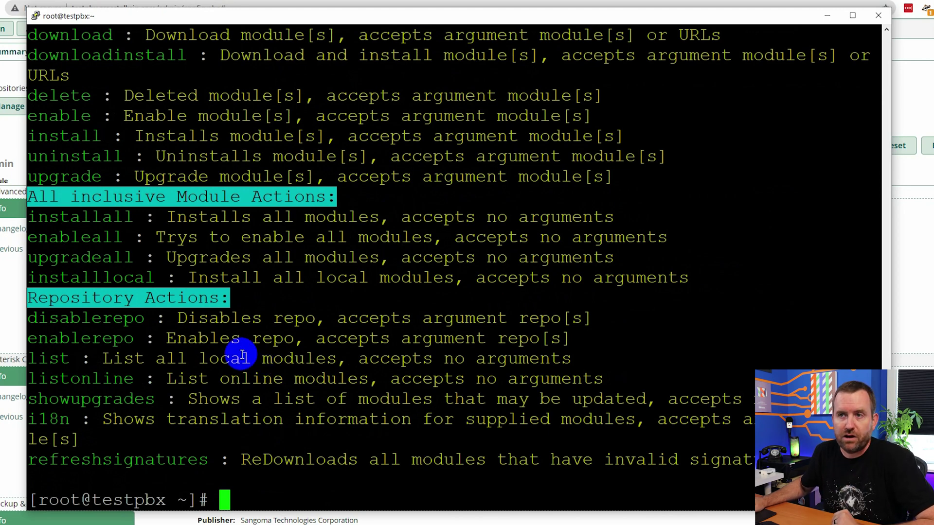
pyautogui.scroll(4, 302, 311)
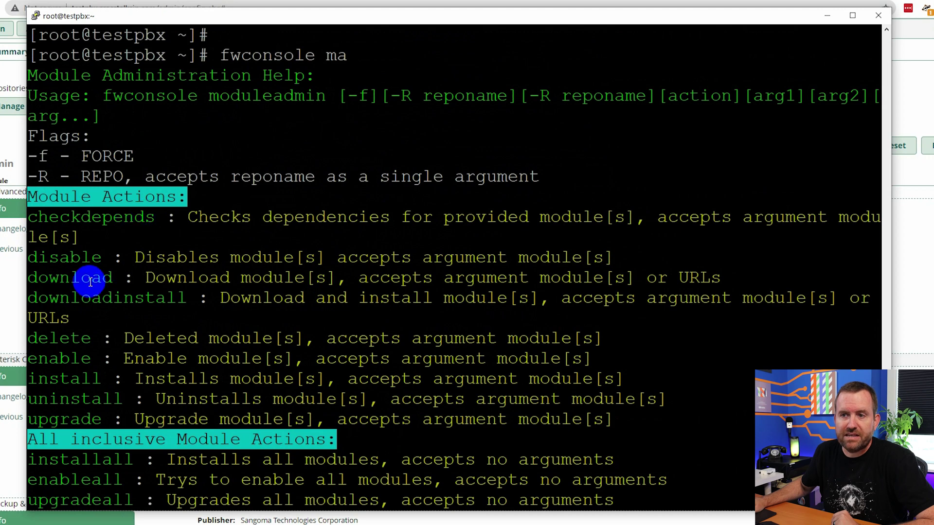
pyautogui.moveTo(30, 298); pyautogui.dragTo(177, 297)
pyautogui.scroll(-4, 162, 320)
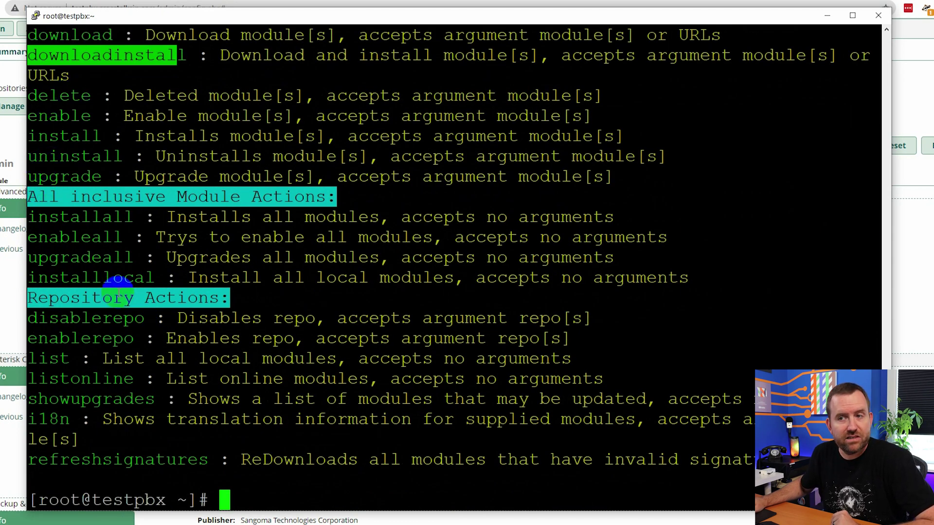
pyautogui.click(699, 310)
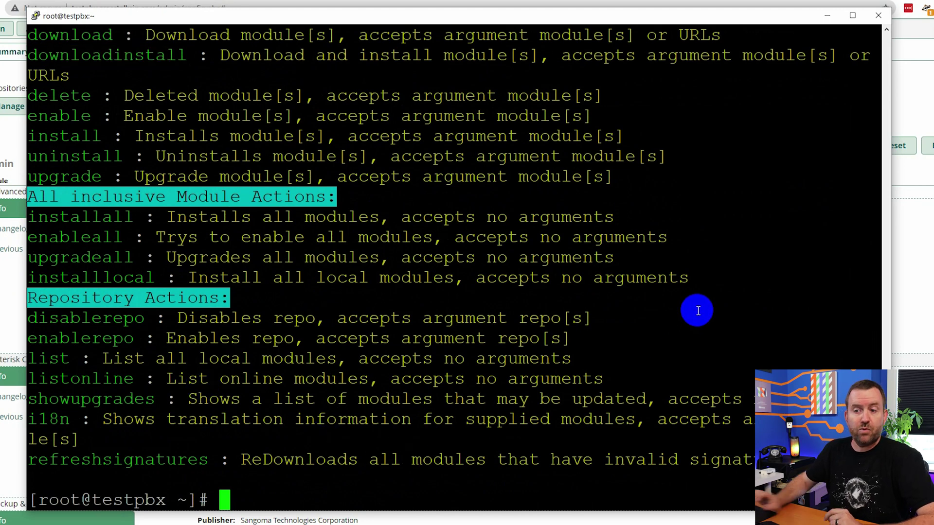
# Step: Run fwconsole ma upgradeall to upgrade every FreePBX module, e.g. webrtc to 15.0.10
pyautogui.write('fwc')
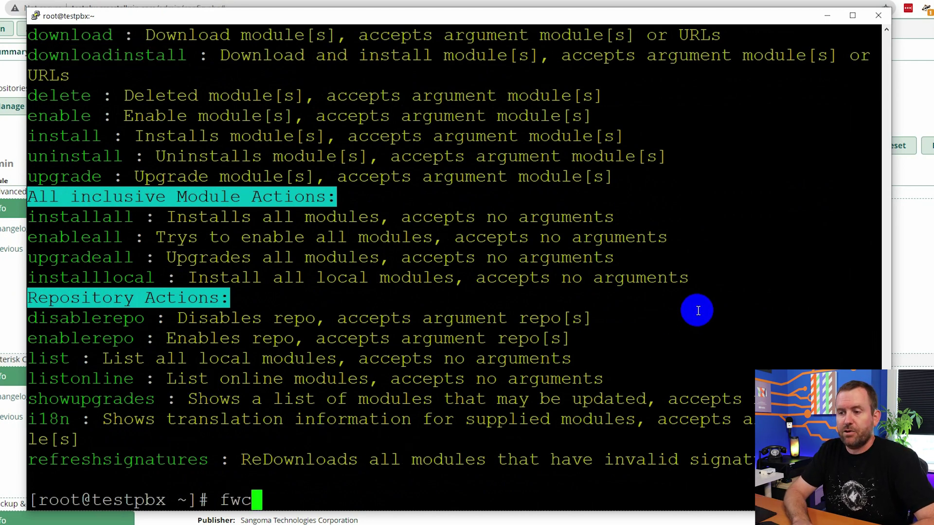
pyautogui.write('onsole ma upgradeall')
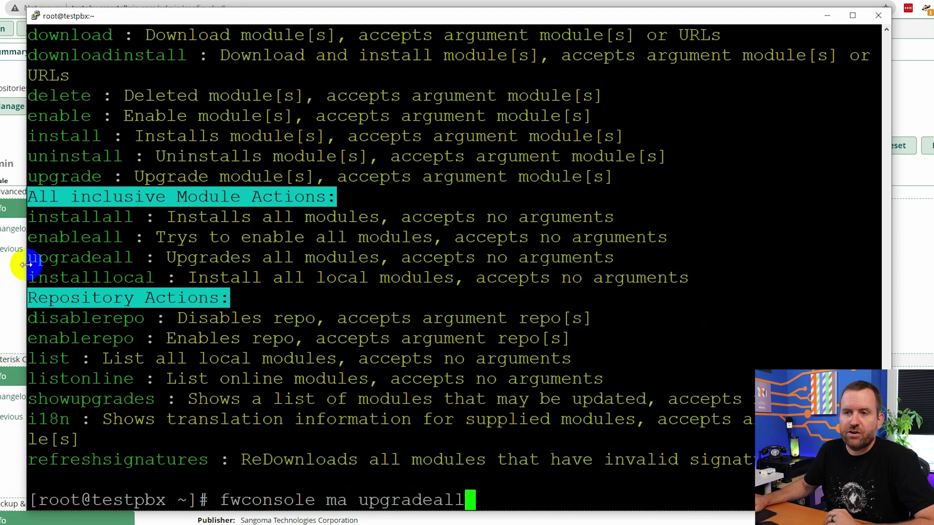
pyautogui.moveTo(34, 258); pyautogui.dragTo(611, 259)
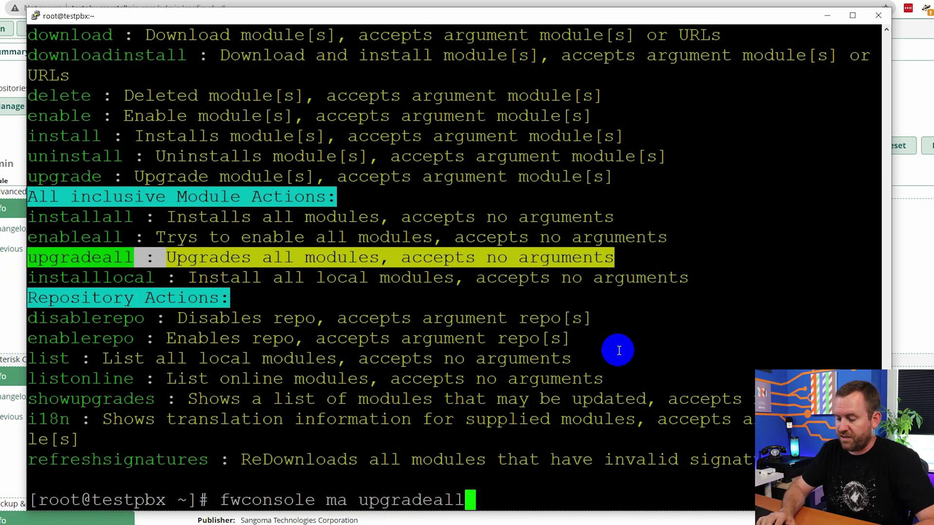
pyautogui.press('Return')
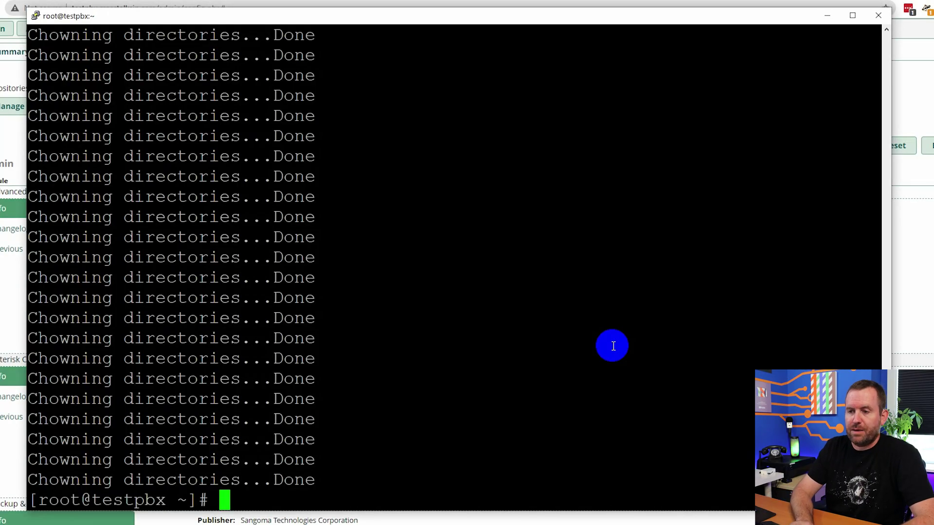
pyautogui.write('fwconsole restazr')
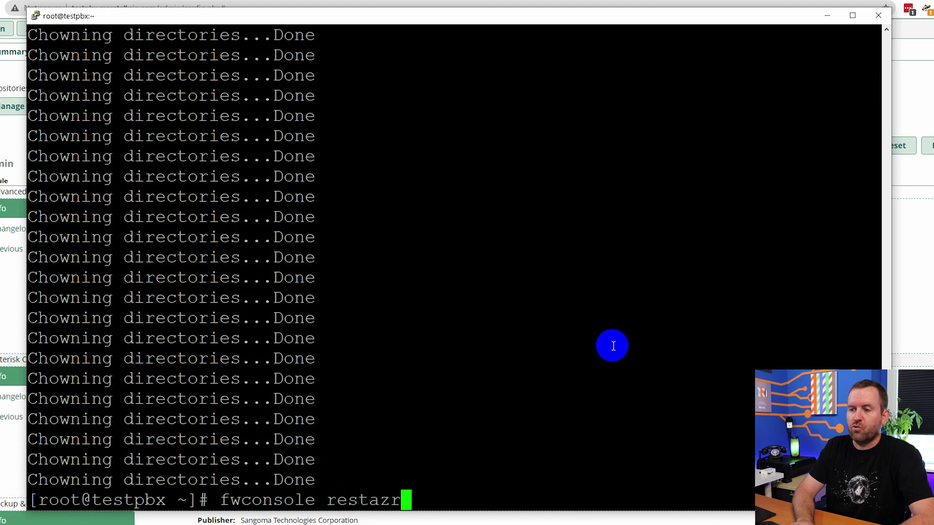
pyautogui.write('t')
# Step: Fix the typo and run fwconsole restart to restart FreePBX, Asterisk, UCP Node and Chat servers
pyautogui.press('BackSpace')
pyautogui.press('BackSpace')
pyautogui.press('BackSpace')
pyautogui.write('rt')
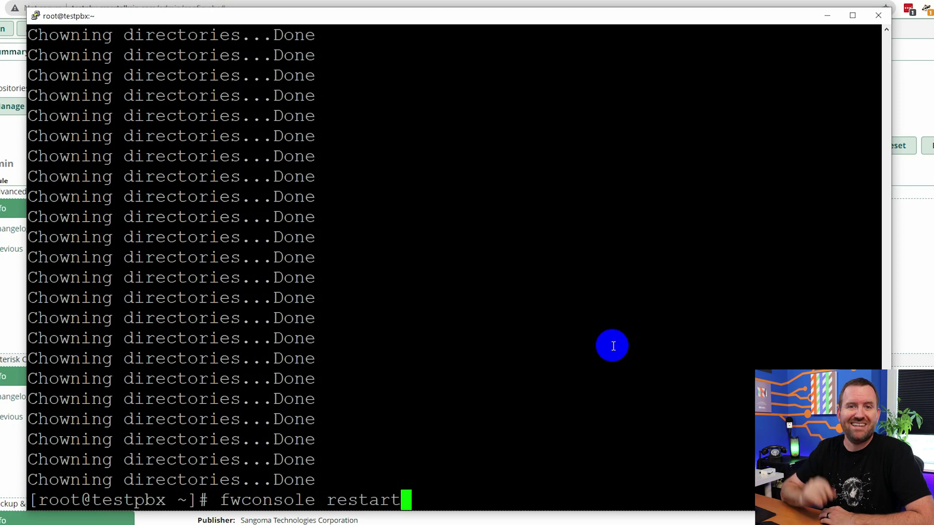
pyautogui.press('Return')
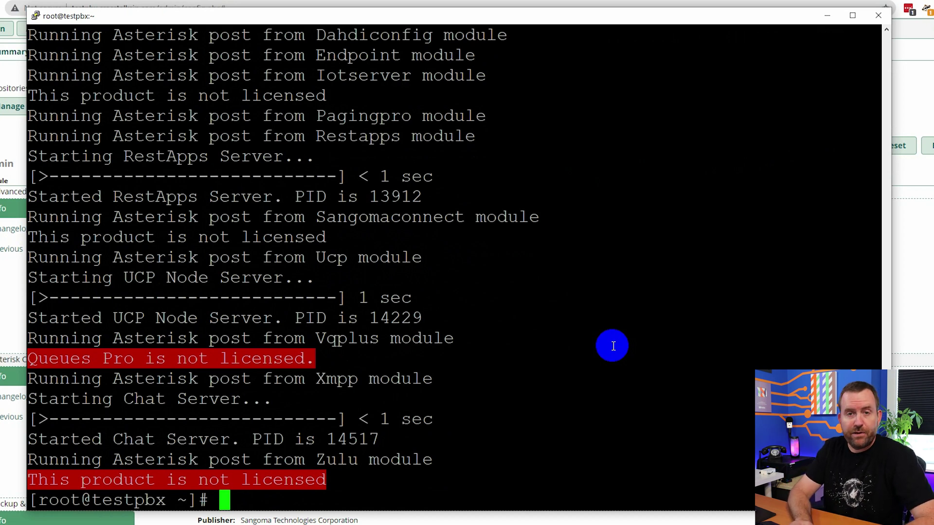
# Step: Rerun yum update -y and fwconsole ma upgradeall to confirm nothing is left to update
pyautogui.write('yum u')
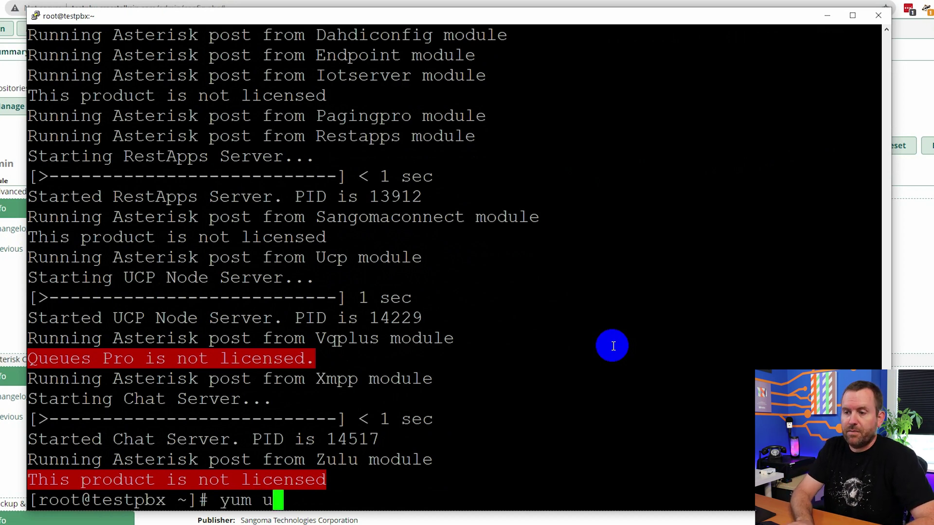
pyautogui.write('pdate -y')
pyautogui.press('Return')
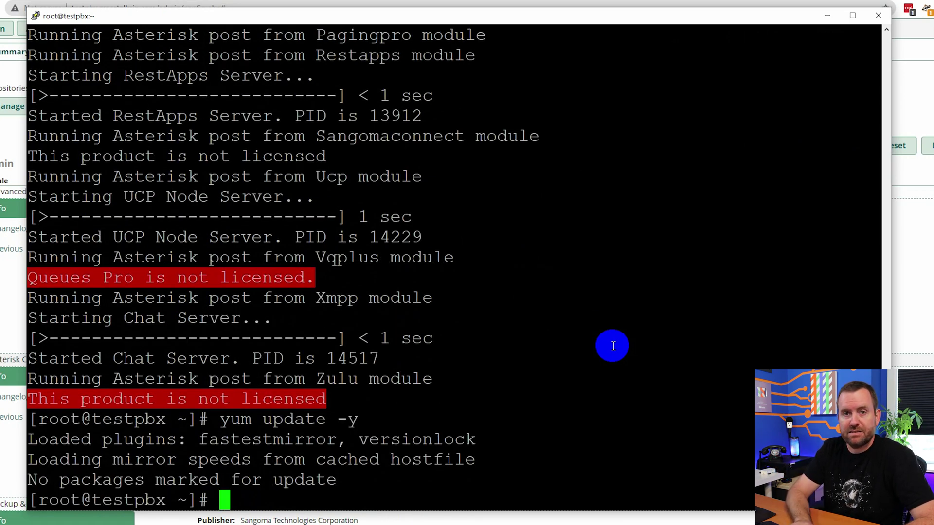
pyautogui.write('wconsole')
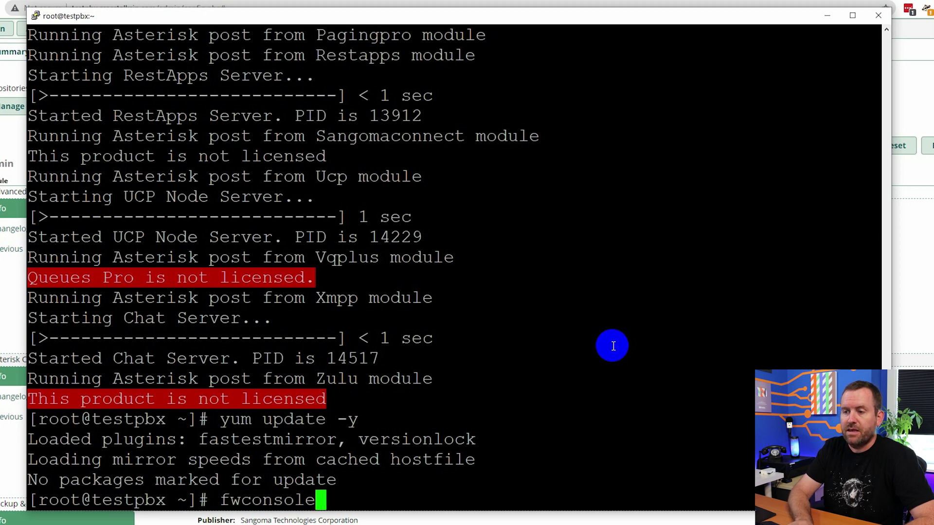
pyautogui.write(' ma upgrad')
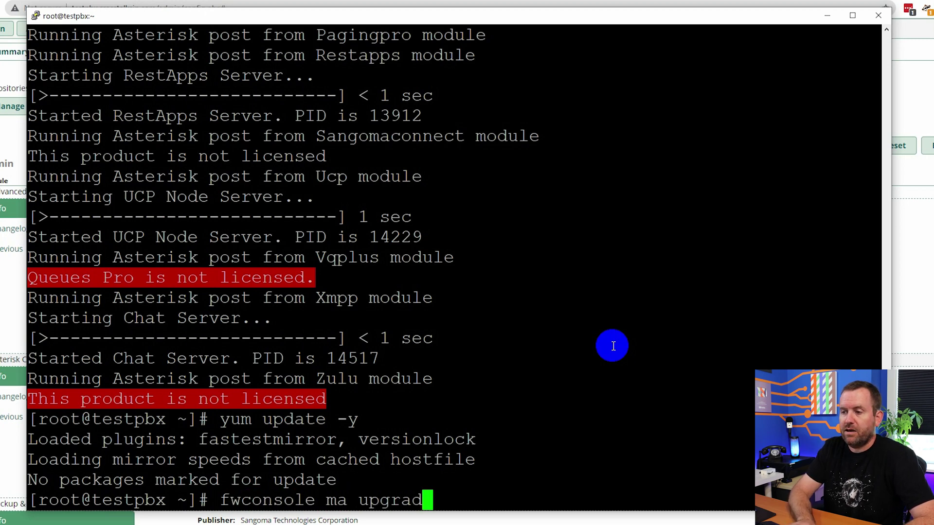
pyautogui.write('eall')
pyautogui.press('Return')
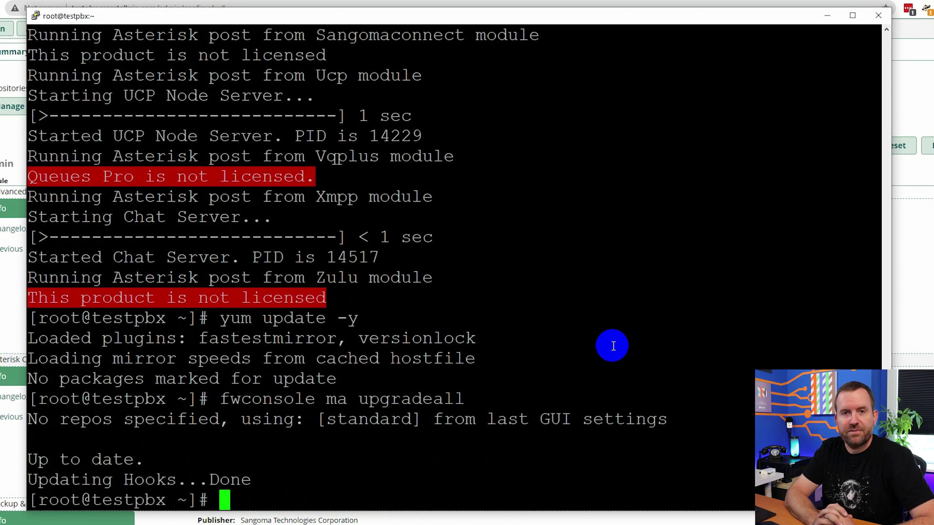
pyautogui.click(21, 344)
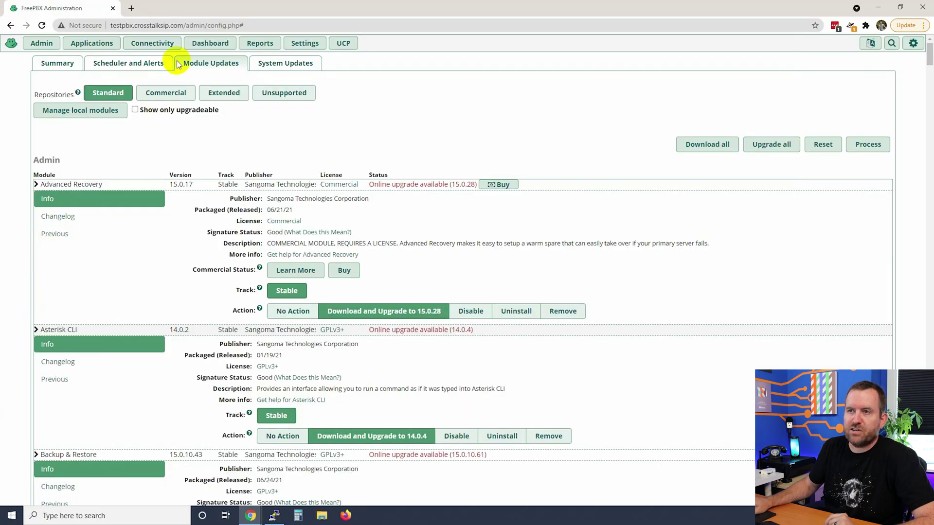
# Step: Return to the FreePBX 15.0.17.37 Dashboard and apply the pending configuration
pyautogui.click(208, 45)
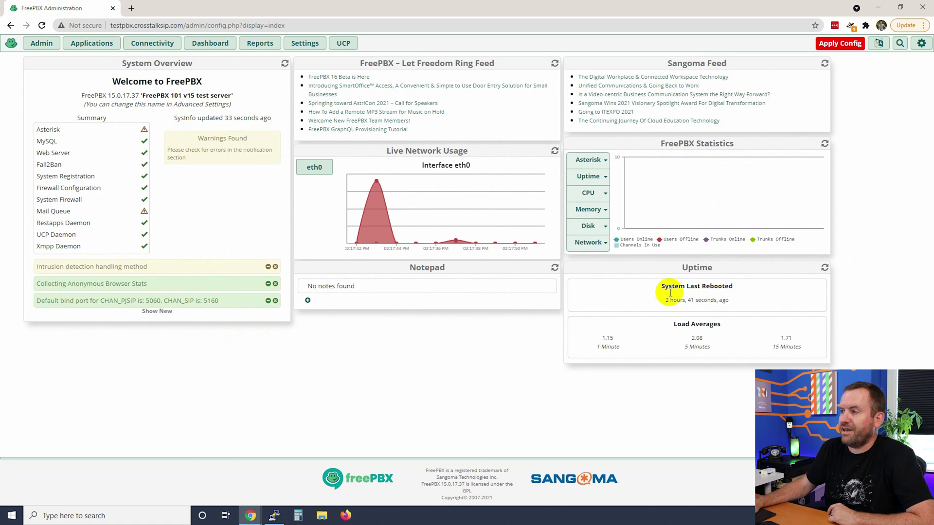
pyautogui.click(840, 45)
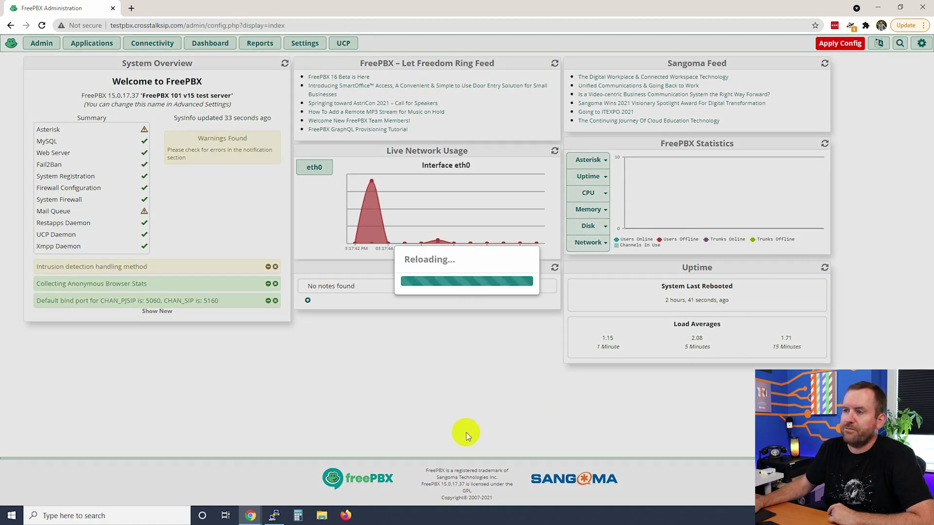